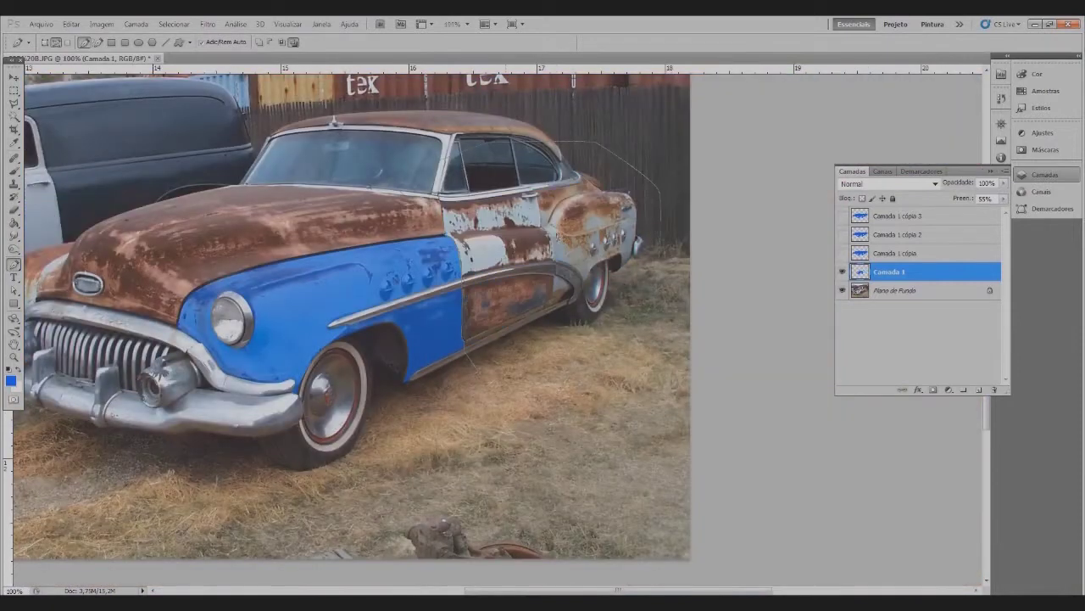
- Scroll the canvas left to bring the blue front fender into view
scroll(498, 330, left, 3)
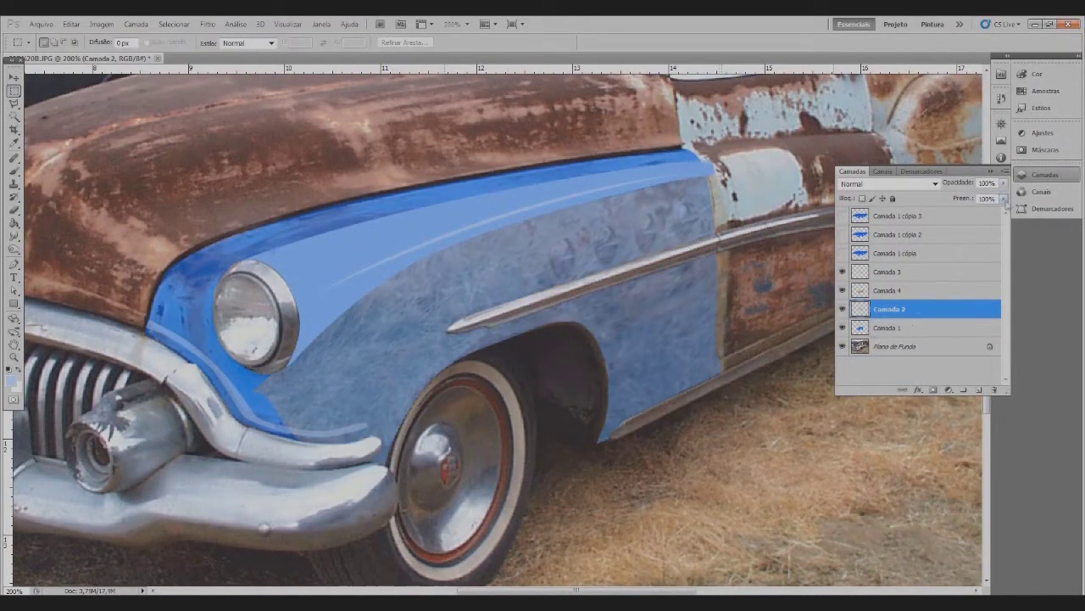
- Raise the Fill of Camada 1, the fender's base blue layer, to make the paint more solid
click(890, 327)
drag(1003, 198, 1038, 213)
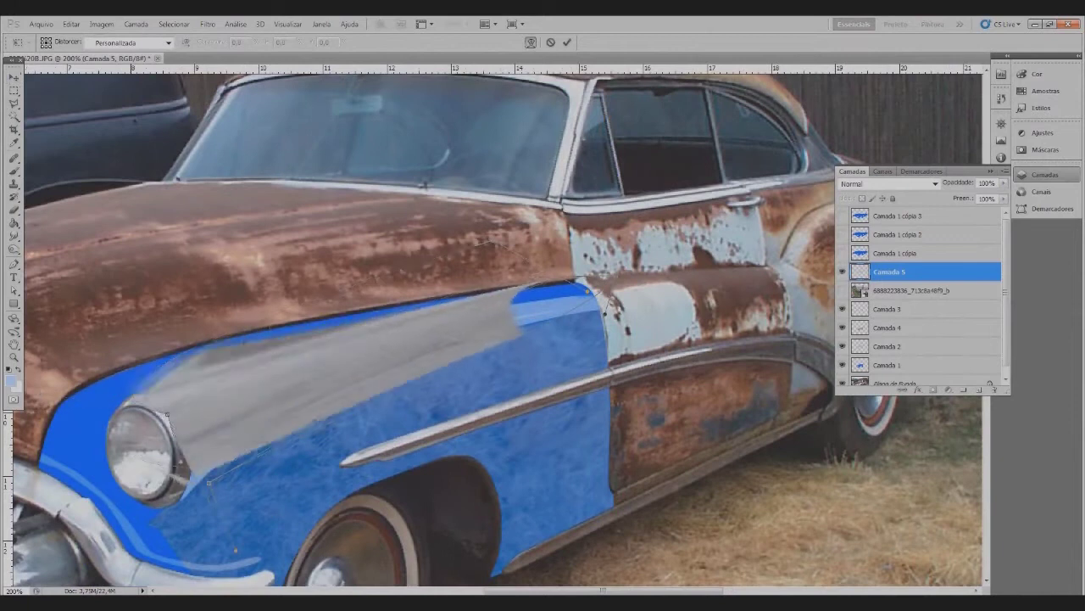
- Commit the distorted grey shine band, set it to Hard Light and lower its Fill
key(Return)
click(886, 184)
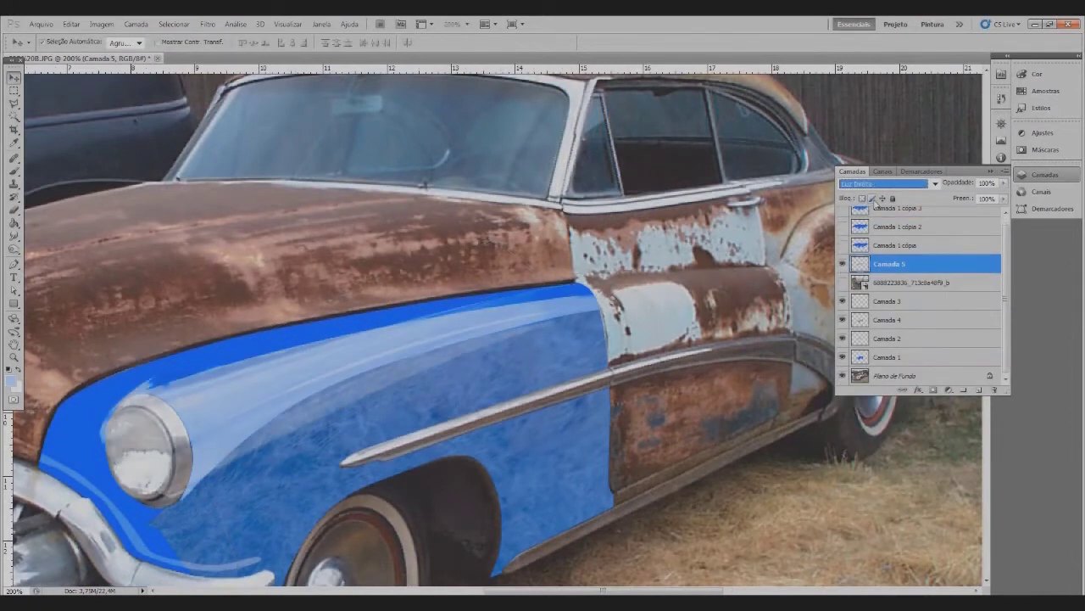
click(886, 183)
drag(1003, 199, 967, 214)
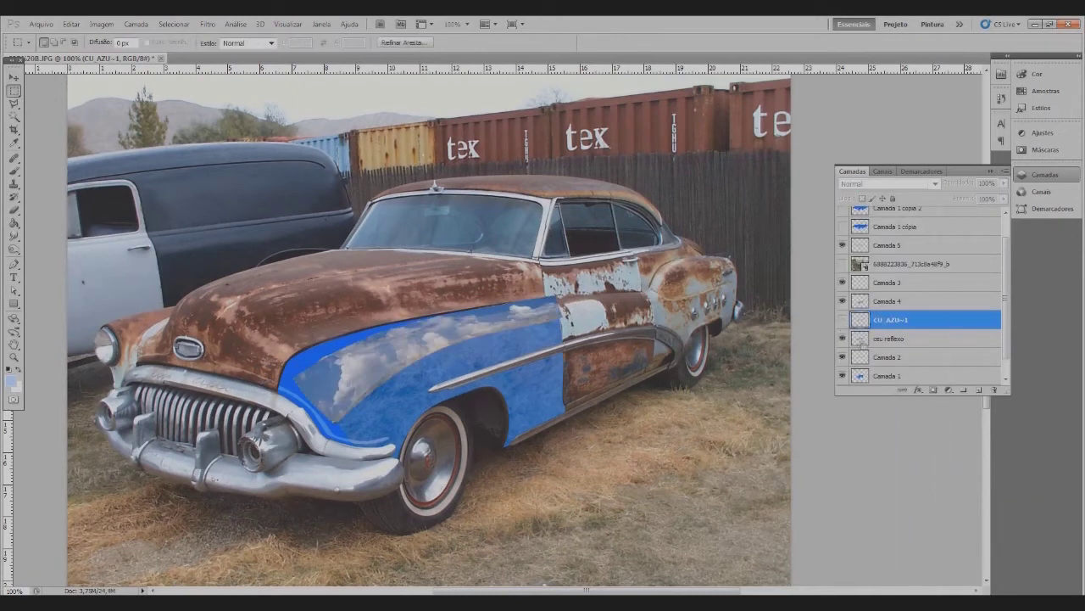
- Warp the sky image over the front fender and clip it to the blue paint
right_click(856, 337)
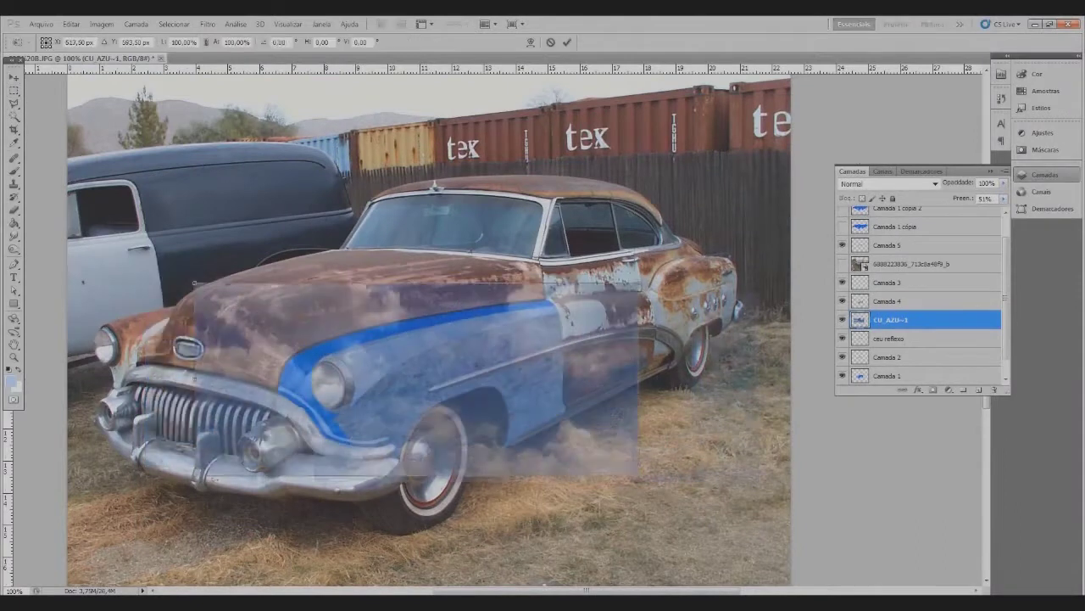
right_click(593, 360)
click(632, 468)
key(Return)
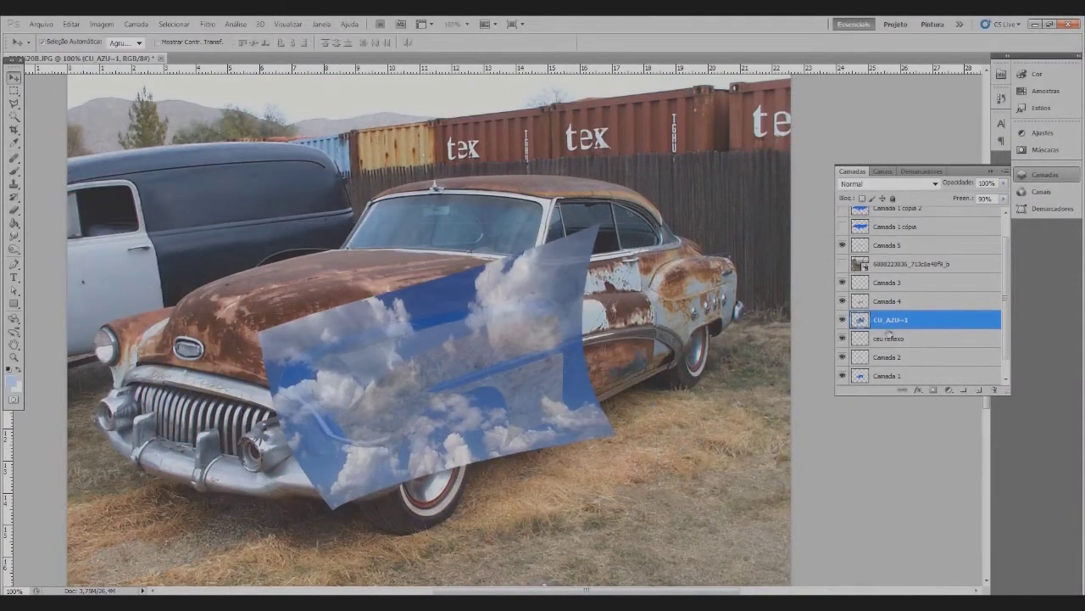
alt+click(888, 331)
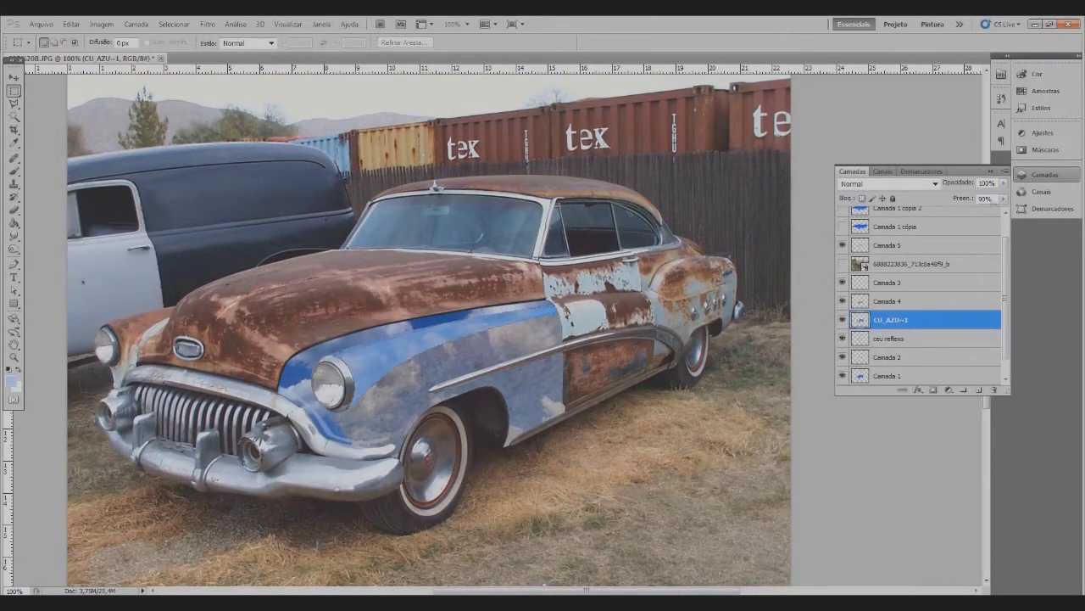
- Confirm the reshaped grass patch over the bumper area and move on to Camada 4
click(973, 217)
scroll(904, 206, down, 2)
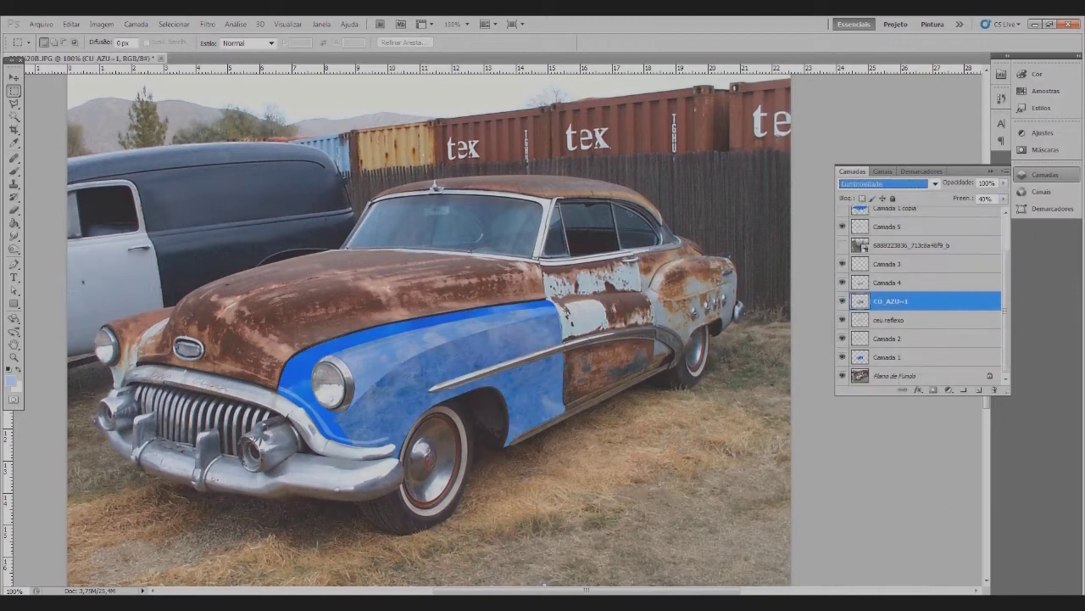
click(925, 301)
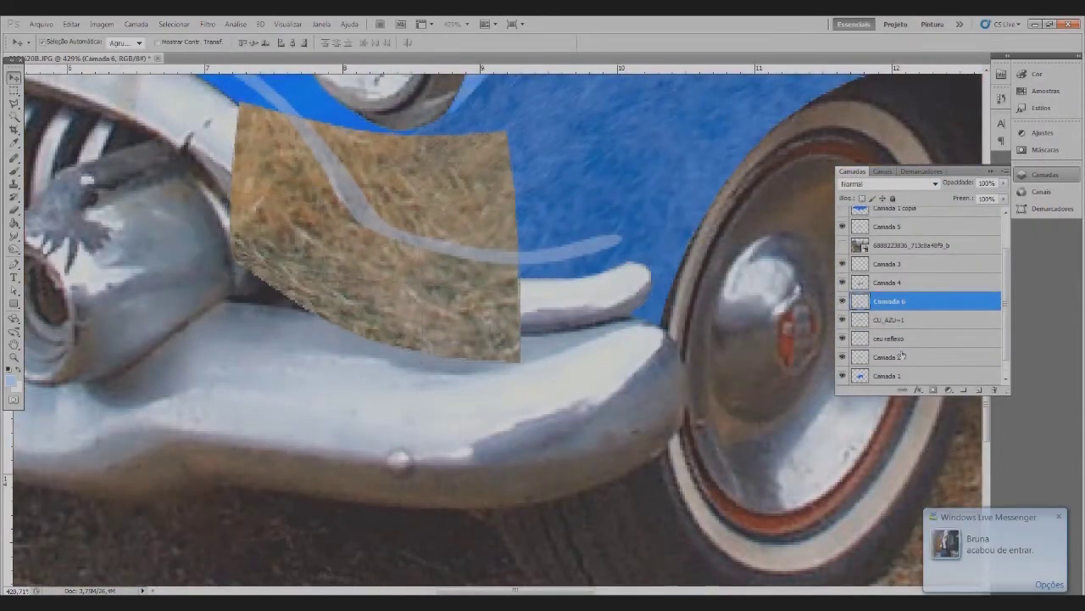
key(Return)
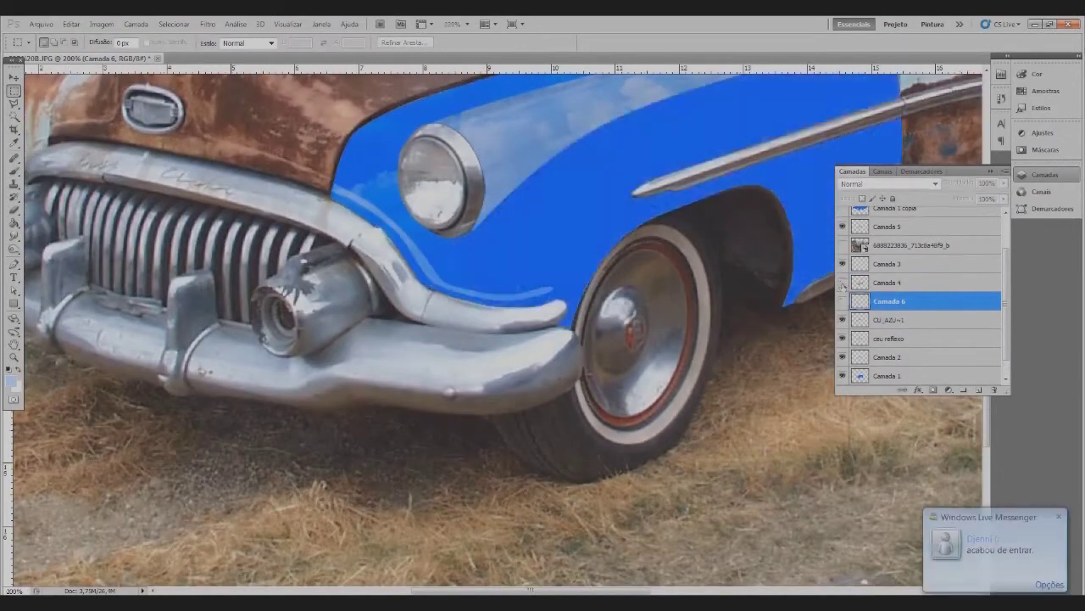
click(898, 284)
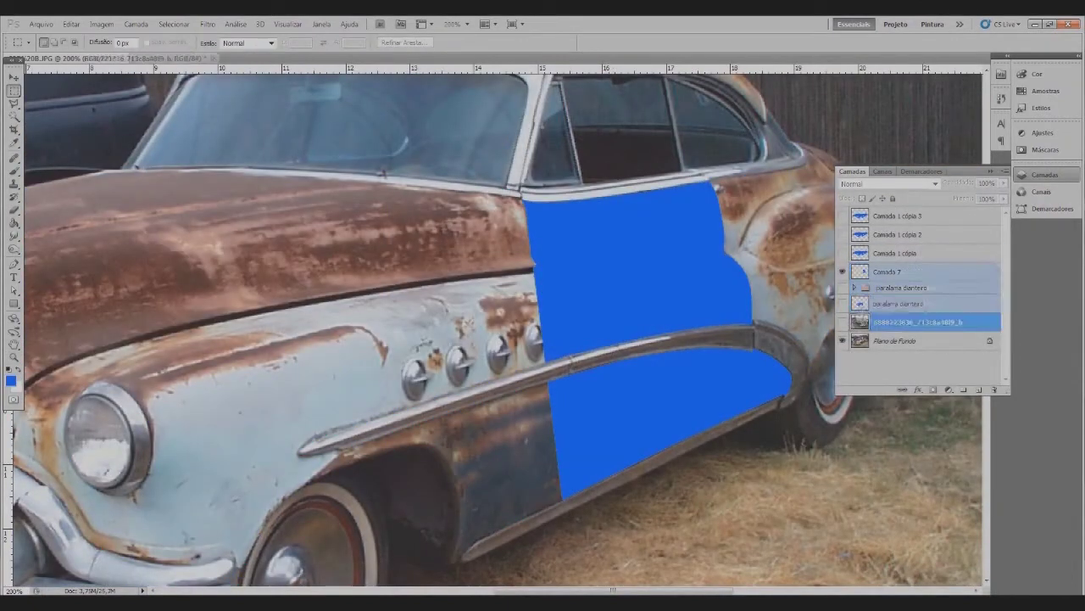
- Hide the front fender paint, select the door's blue fill layer, and zoom out
click(848, 303)
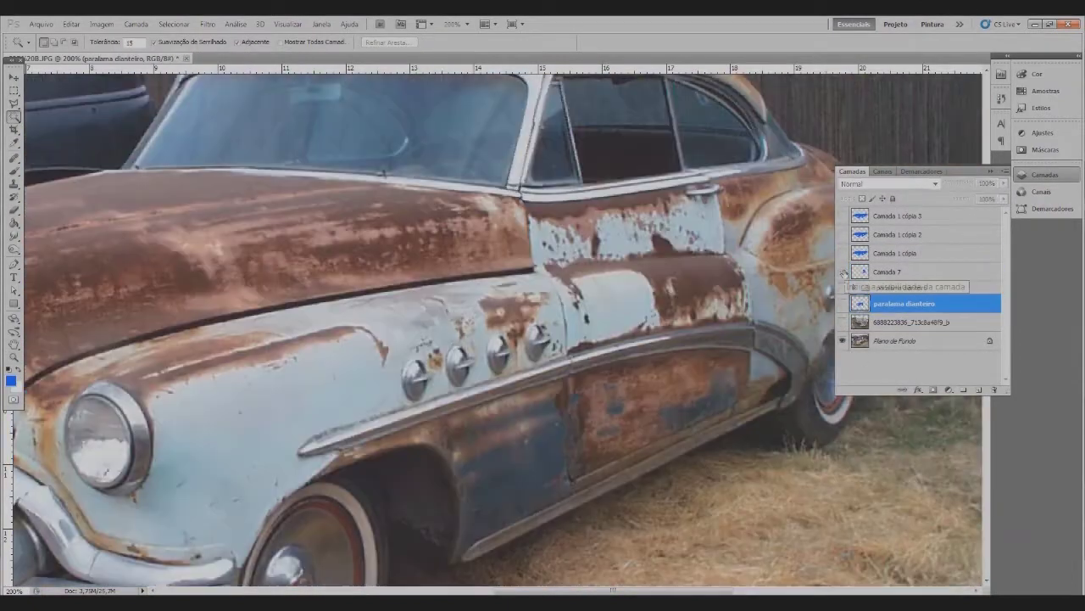
click(899, 271)
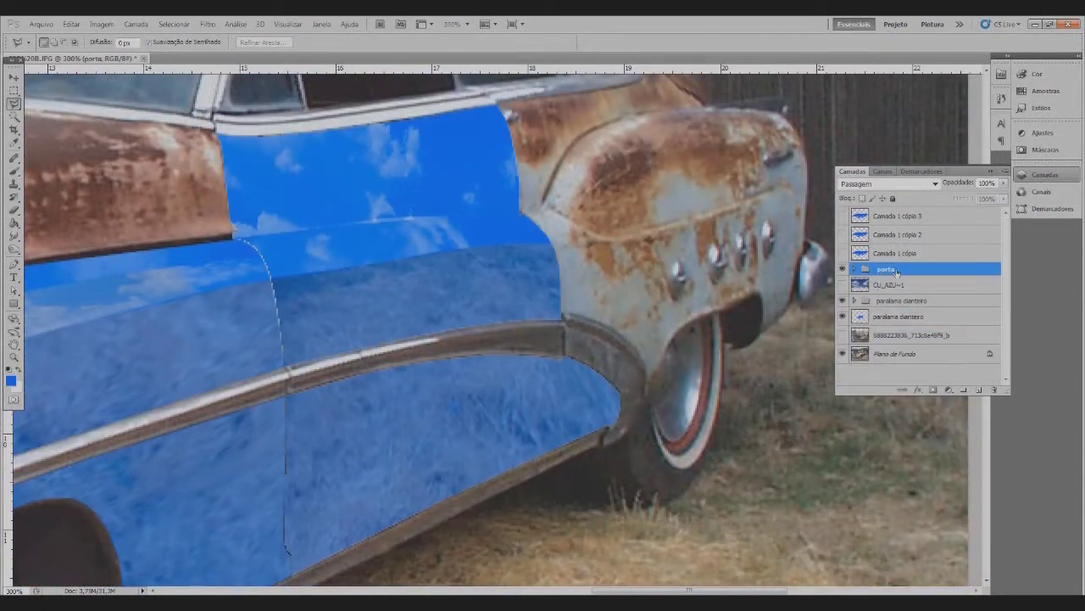
key(ctrl+minus)
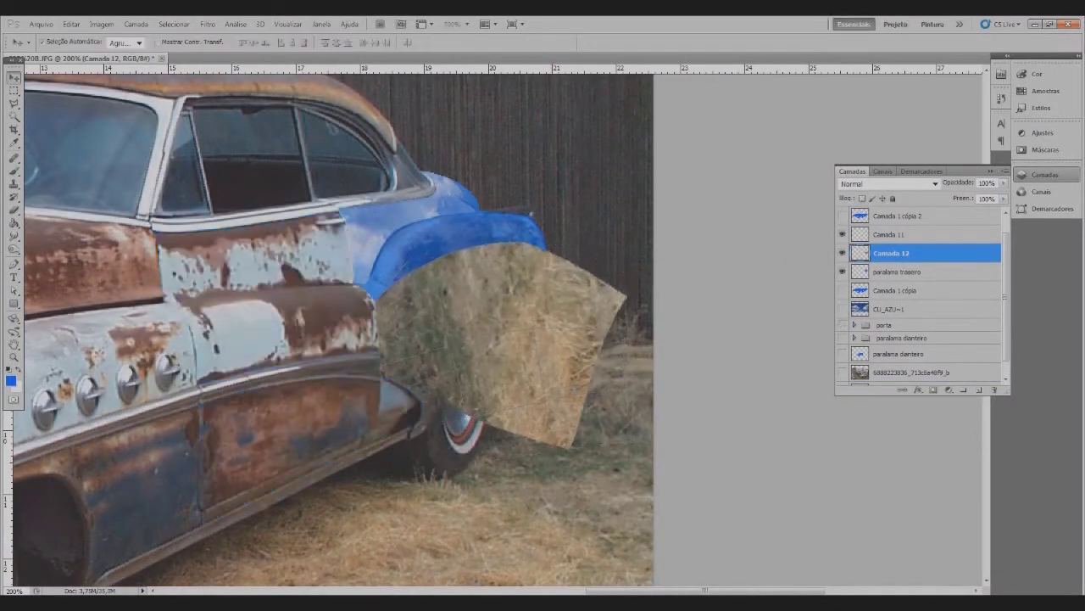
- Select the grass patch layer Camada 12 to fit it below the rear fender
click(906, 254)
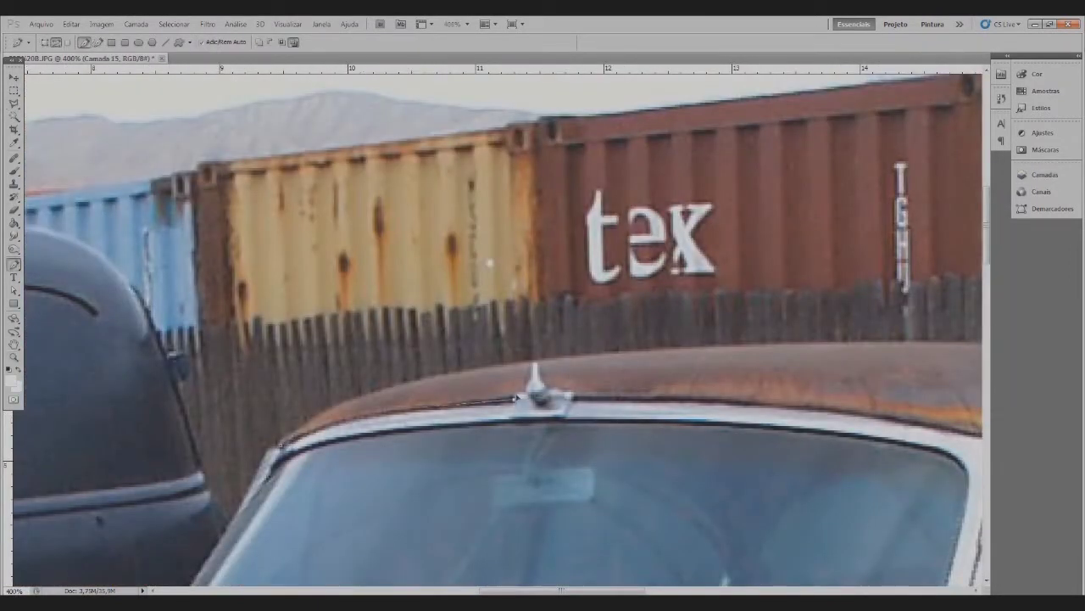
- Zoom in closer on the car's roof
key(ctrl+plus)
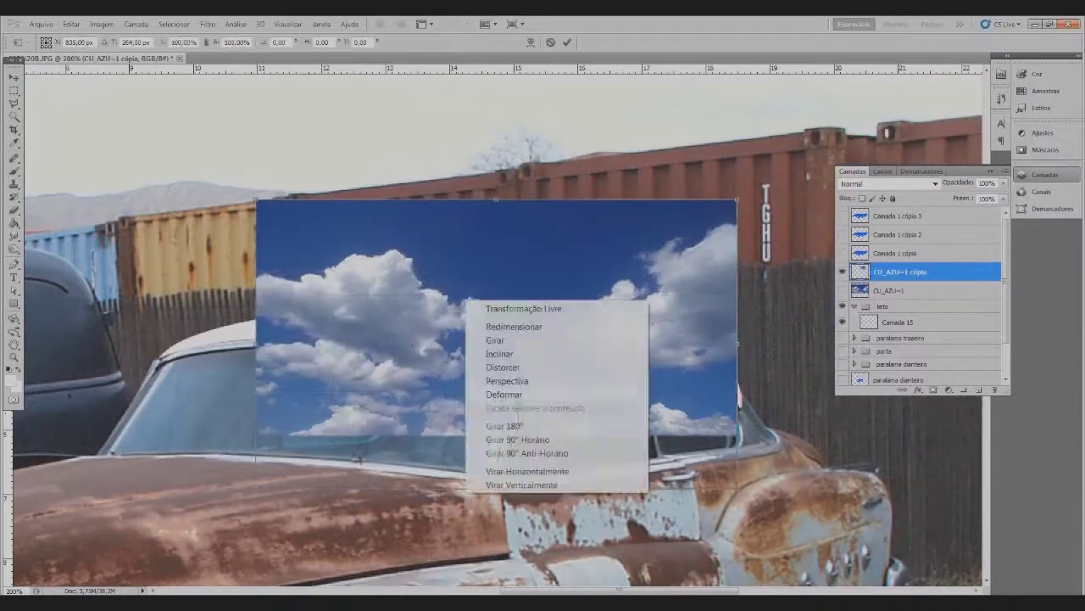
- Warp the sky copy to the roof, stretching its lower right and raising its left edge
drag(736, 392, 754, 400)
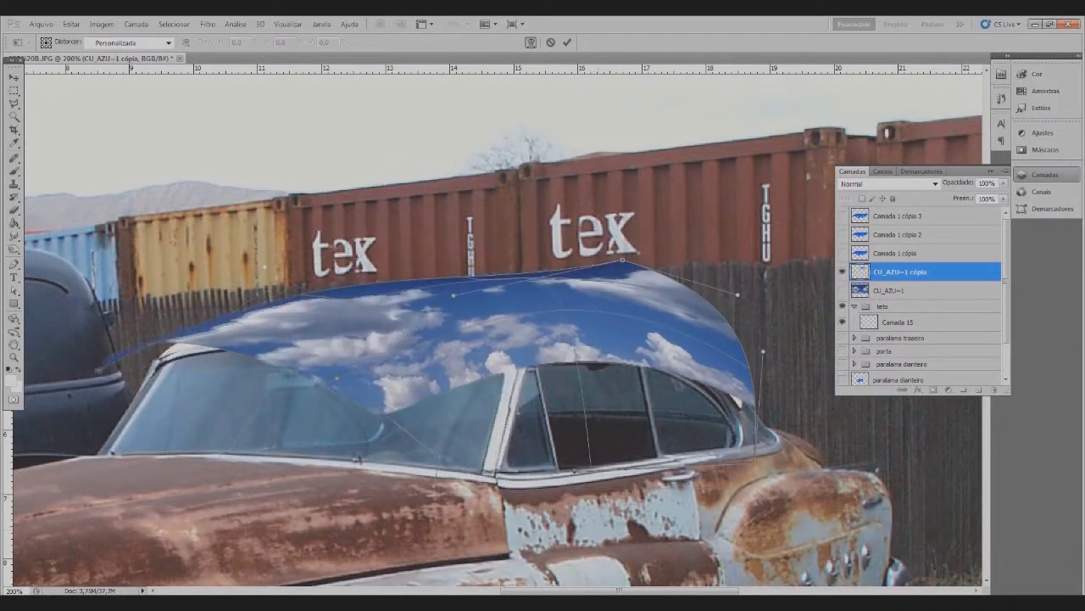
drag(337, 376, 335, 217)
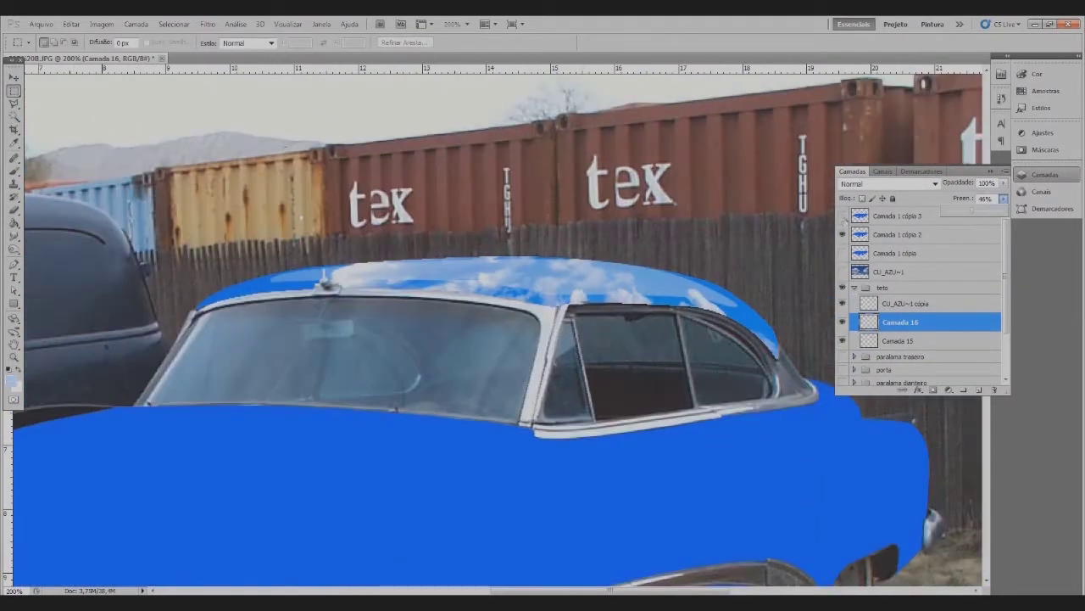
- Select the CU_AZU~1 cópia sky layer, show the front fender paint, and target Camada 18
click(909, 311)
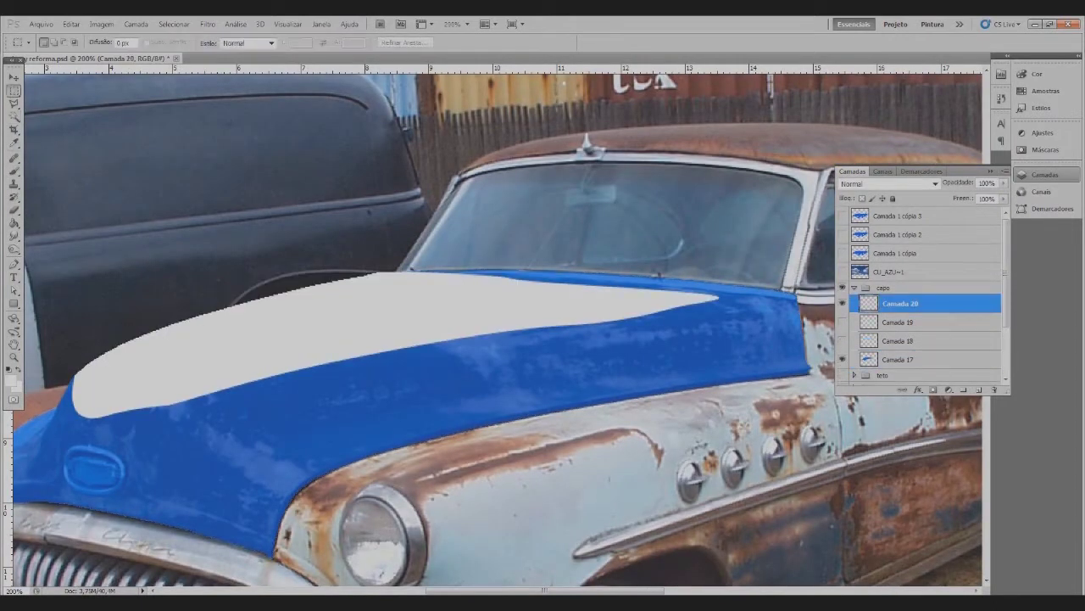
click(899, 340)
scroll(924, 322, down, 5)
click(843, 359)
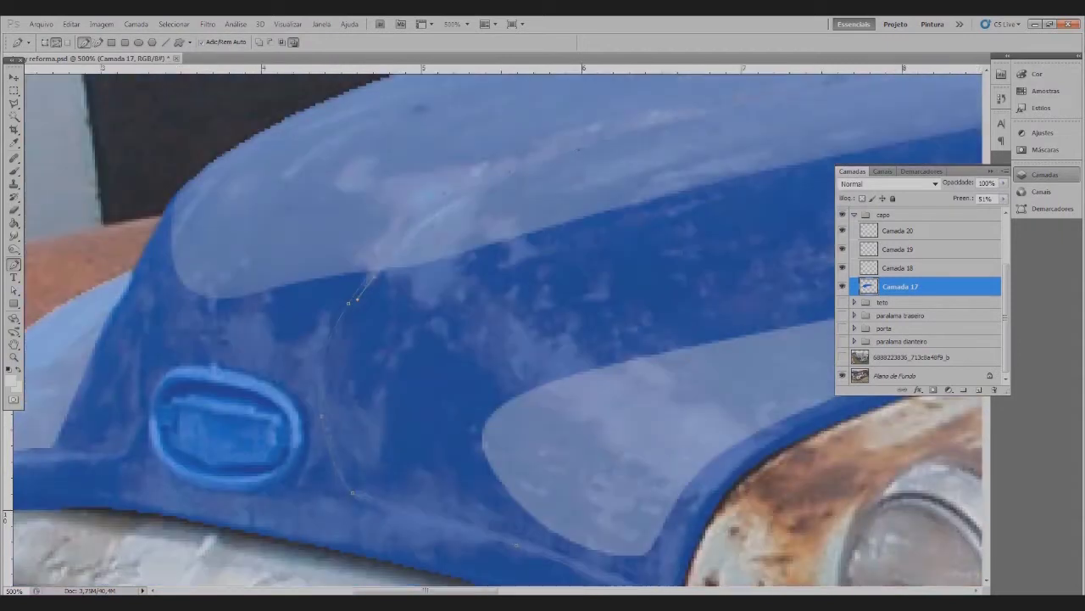
- Pan the view across the hood toward the left front fender
drag(337, 485, 185, 379)
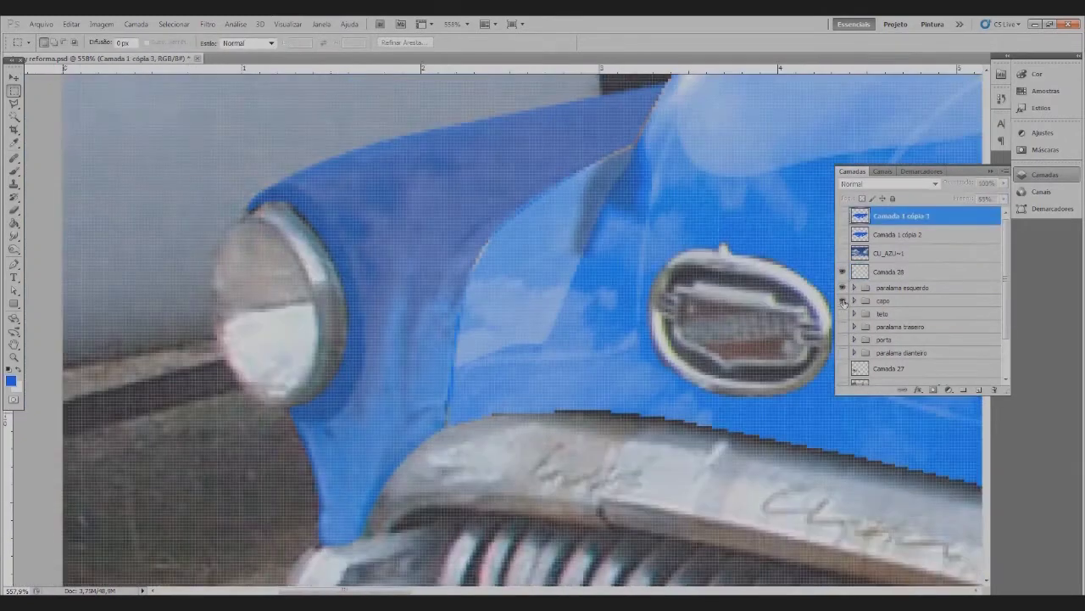
- Hide the hood's blue paint and lower the white highlight shape's Fill to about 33%
click(843, 301)
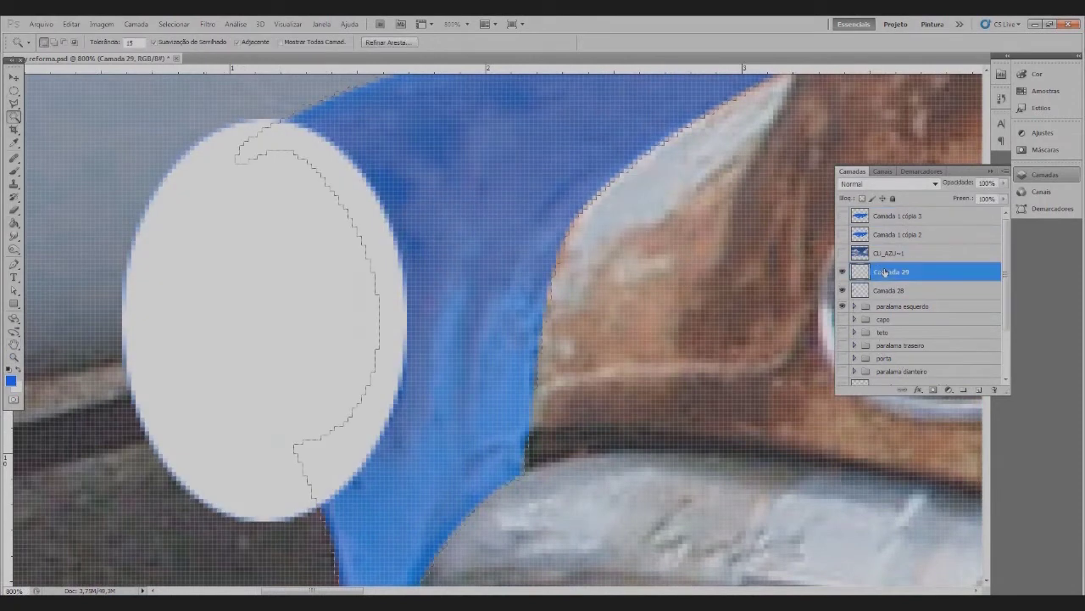
drag(1003, 198, 961, 219)
scroll(326, 435, down, 3)
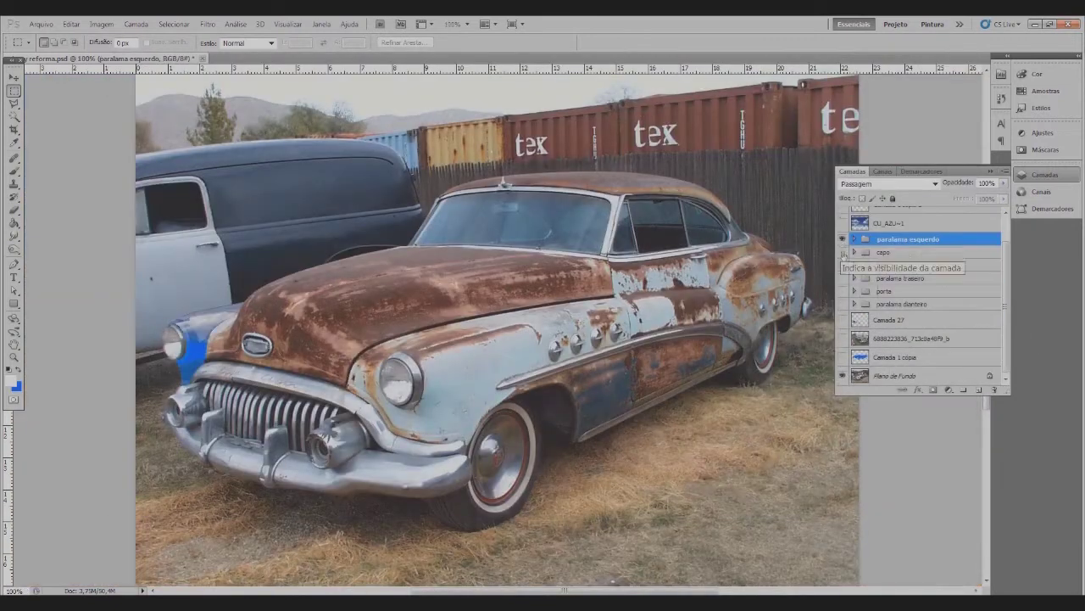
- Show the blue hood (capo) group again and hide the Camada 30 fender highlight
click(843, 252)
click(842, 273)
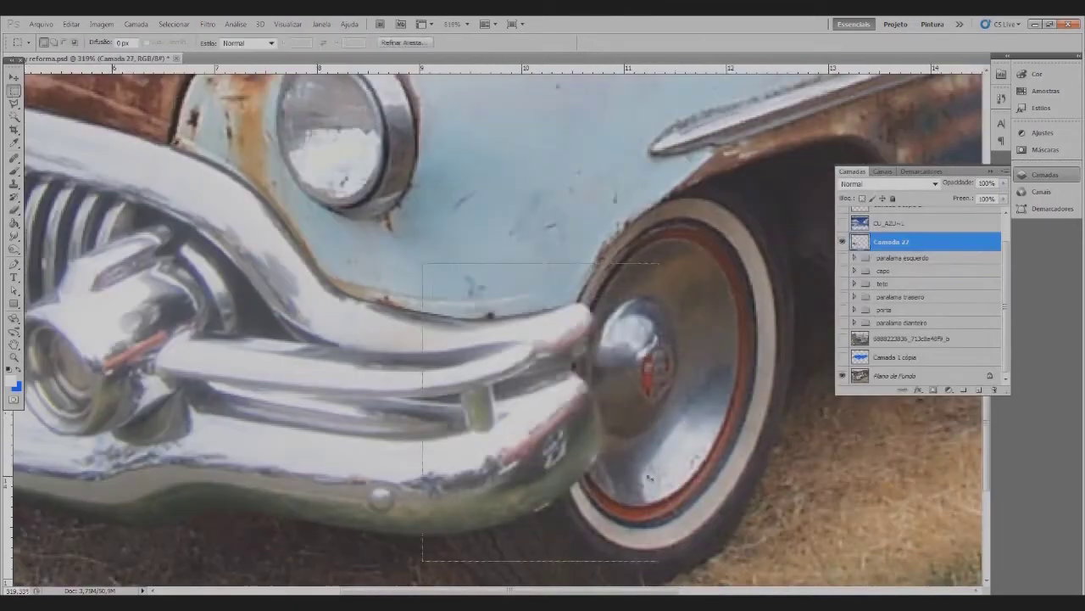
- Warp the chrome patch to the bumper's curve and shift it right toward the wheel
right_click(559, 229)
click(606, 327)
drag(474, 339, 446, 331)
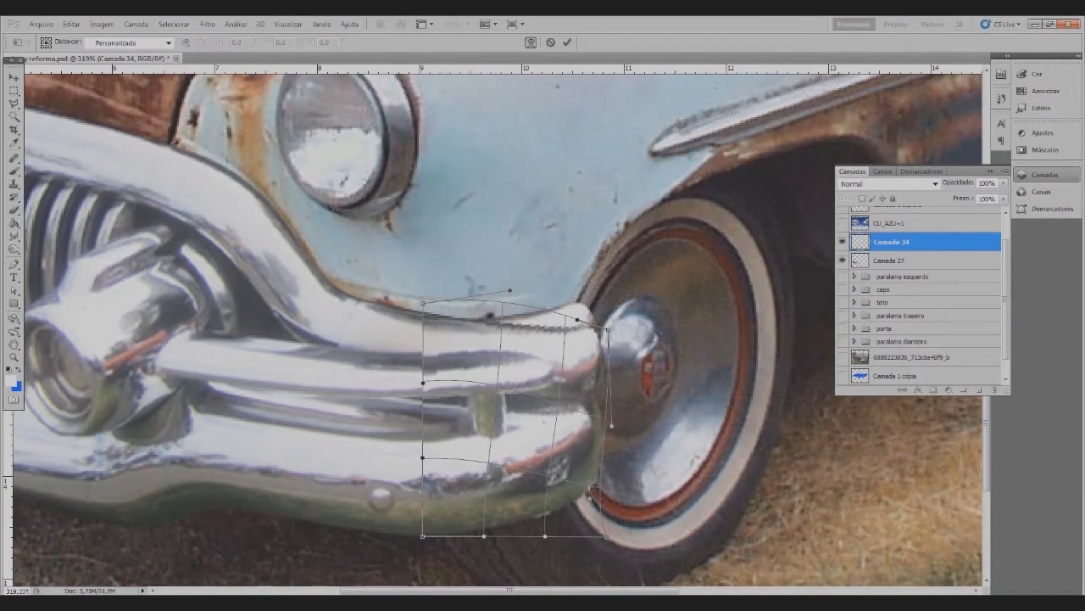
drag(458, 404, 468, 404)
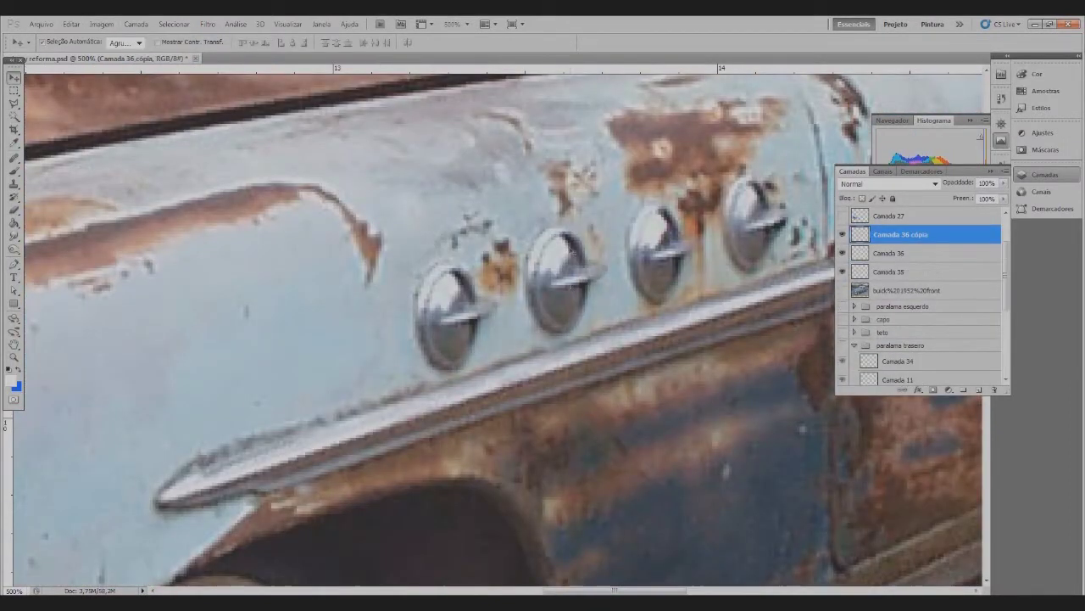
- Alt-drag a duplicate of the chrome side ornament into place on the front fender
drag(657, 239, 645, 229)
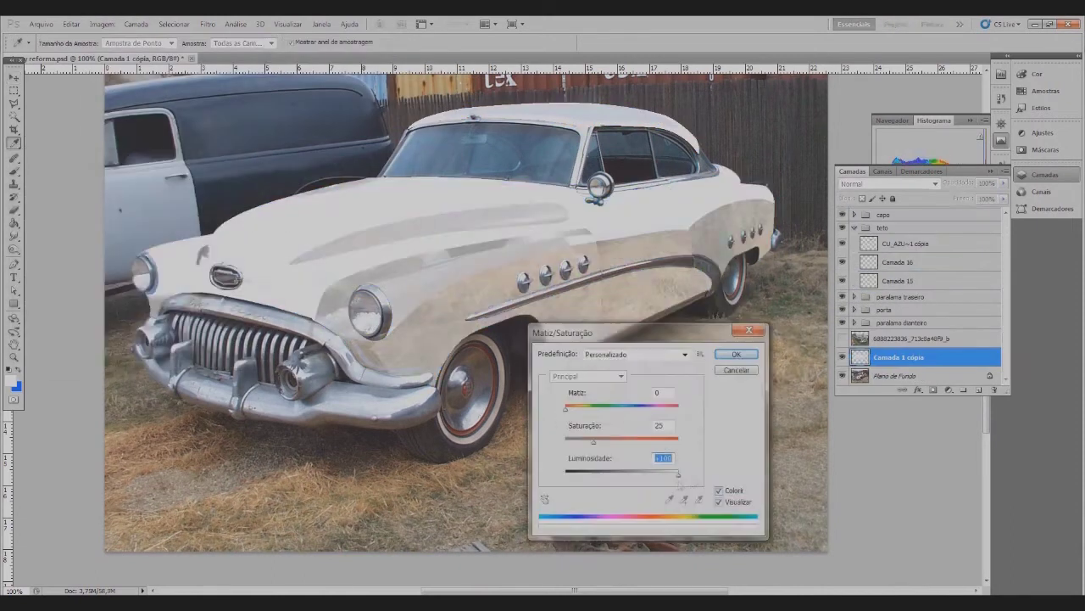
- Set the colorized body's Lightness to -100 for a deep dark blue finish
drag(678, 475, 566, 473)
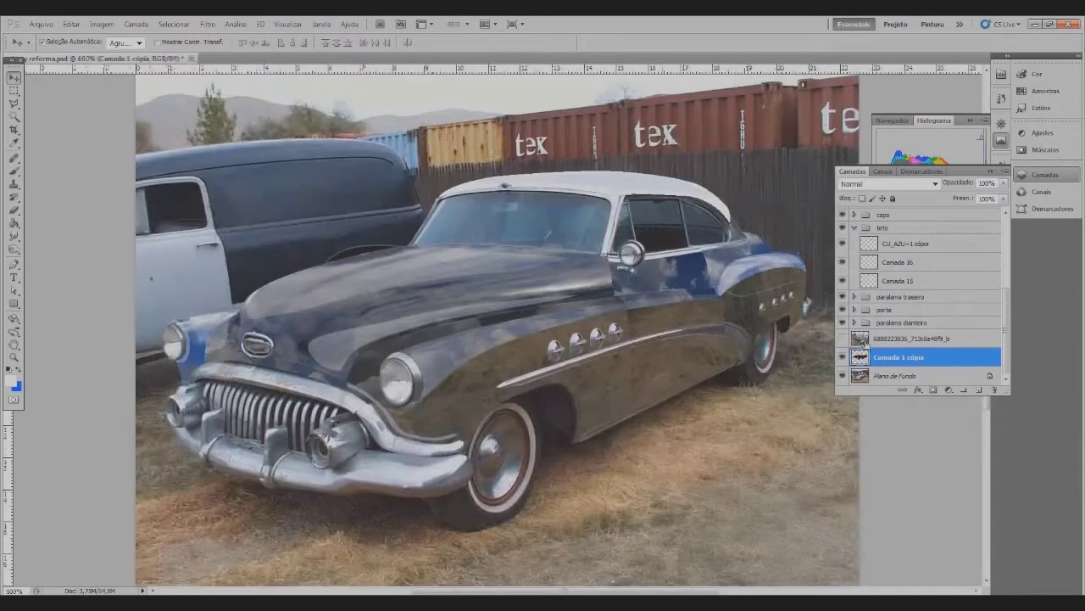